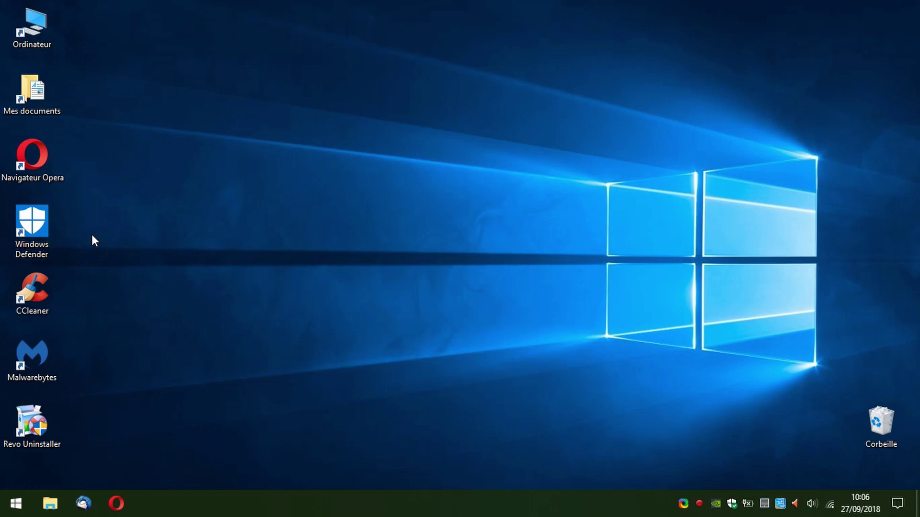
{"action": "left_click", "coordinate": [126, 282]}
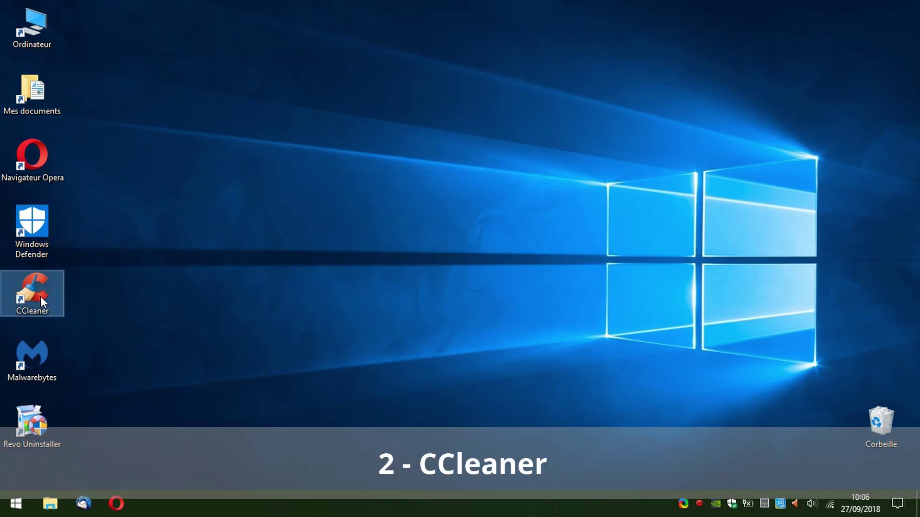
{"action": "left_click", "coordinate": [44, 425]}
{"action": "left_click", "coordinate": [322, 282]}
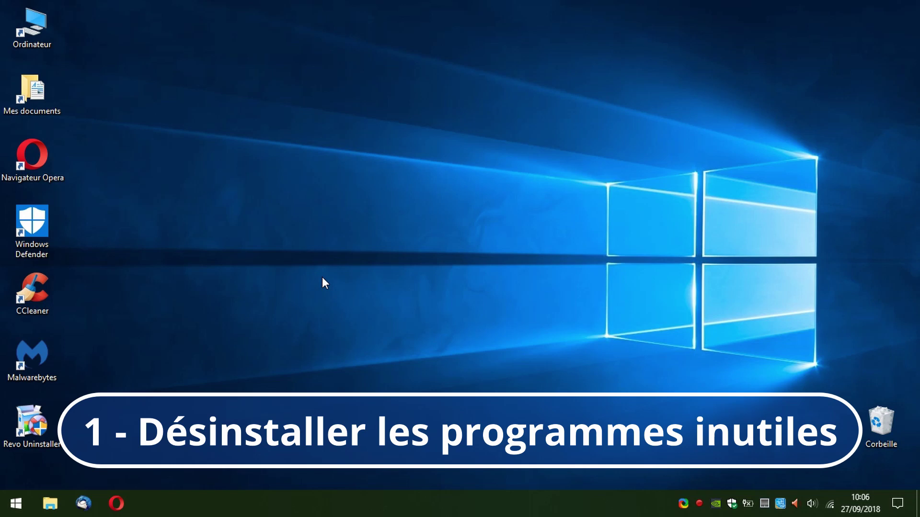
Open Revo Uninstaller and start uninstalling iSpring Free Cam 8, confirming the removal.
{"action": "double_click", "coordinate": [37, 424]}
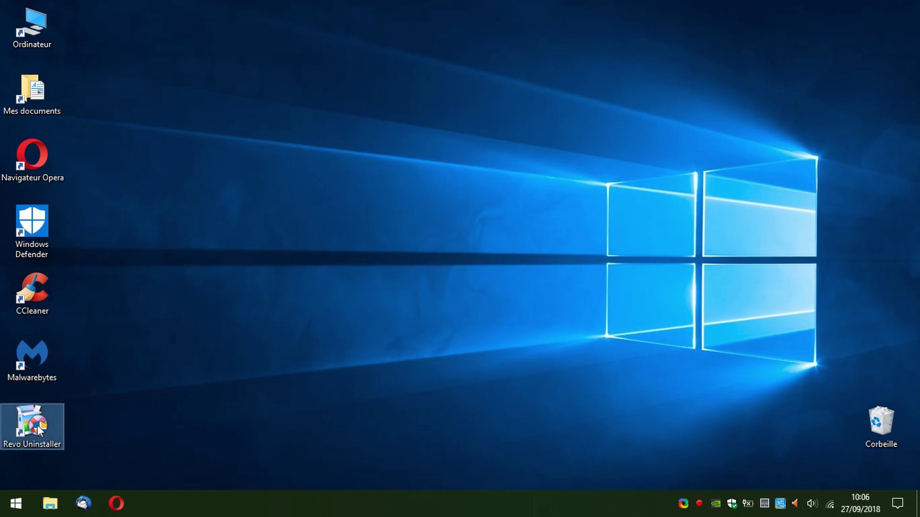
{"action": "left_click", "coordinate": [378, 344]}
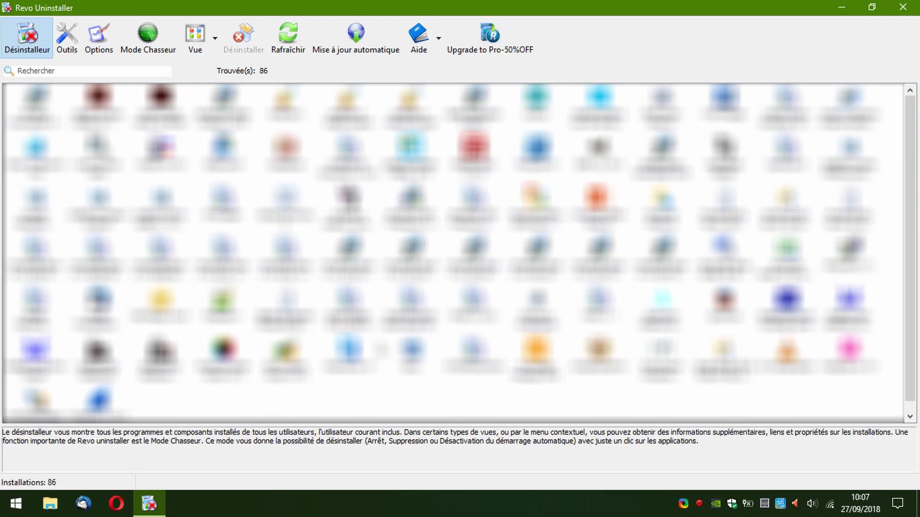
{"action": "left_click", "coordinate": [293, 199]}
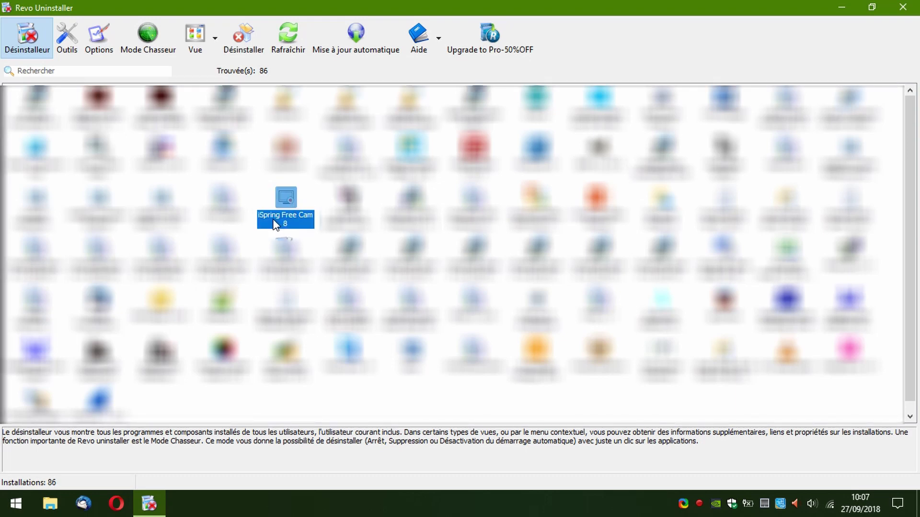
{"action": "right_click", "coordinate": [286, 202]}
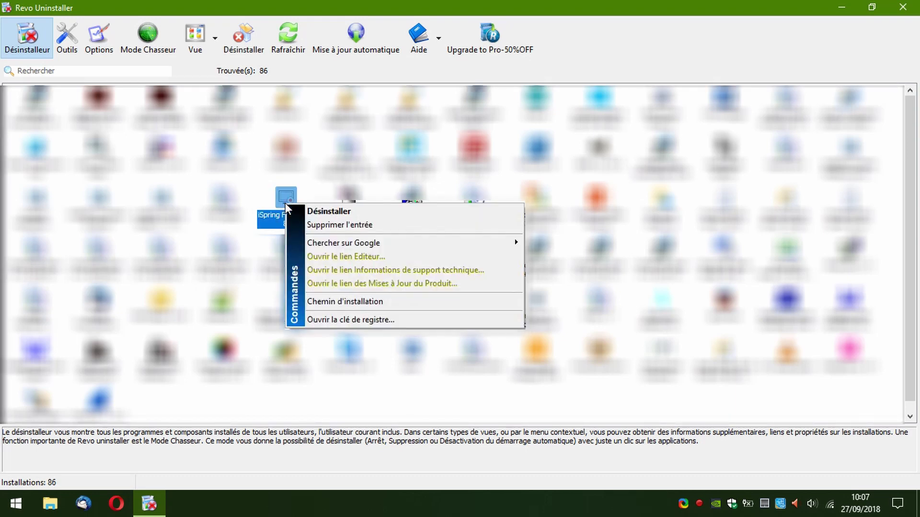
{"action": "left_click", "coordinate": [312, 211]}
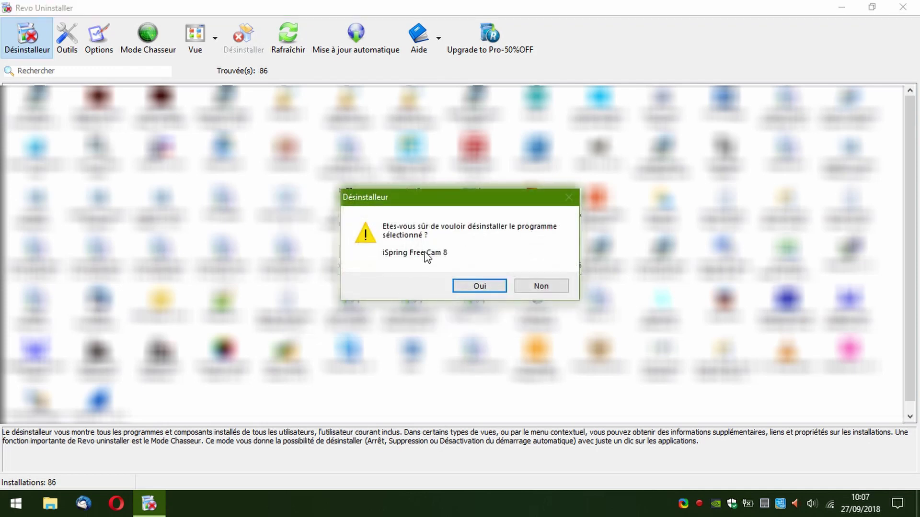
{"action": "left_click", "coordinate": [479, 287]}
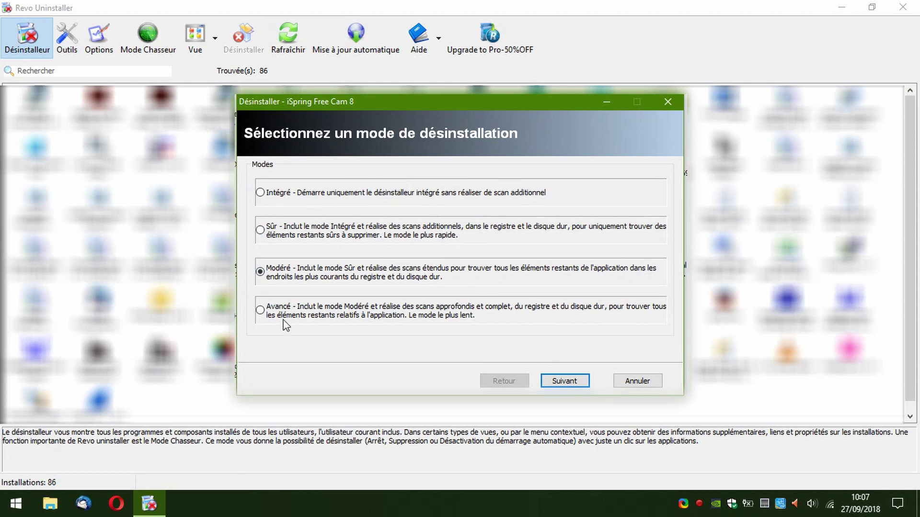
Run the uninstallation in Avancé mode and agree to remove the product in the Windows Installer prompt.
{"action": "left_click", "coordinate": [260, 310]}
{"action": "left_click", "coordinate": [564, 381]}
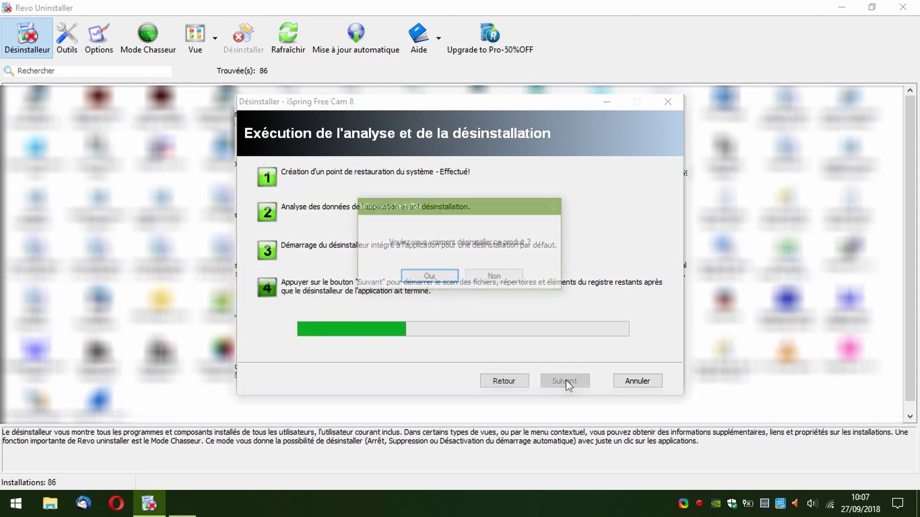
{"action": "left_click_drag", "start_coordinate": [476, 214], "coordinate": [611, 202]}
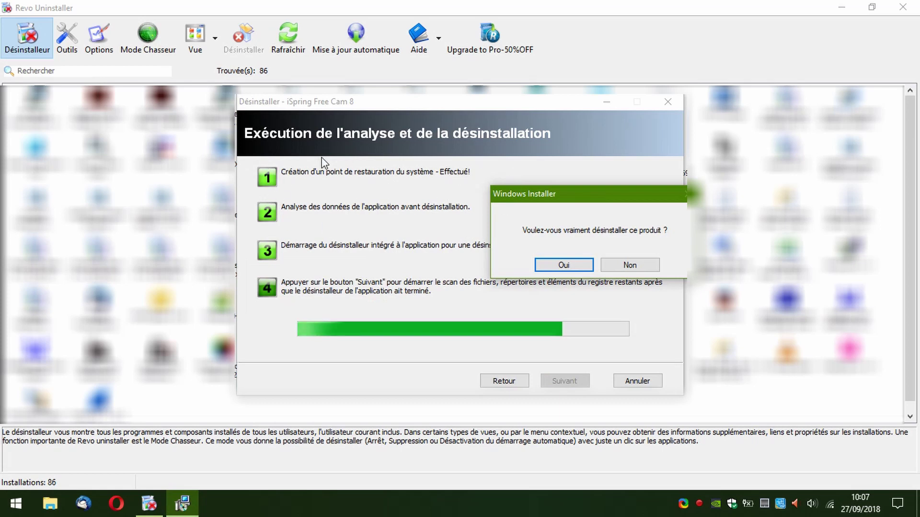
{"action": "left_click_drag", "start_coordinate": [553, 192], "coordinate": [600, 186]}
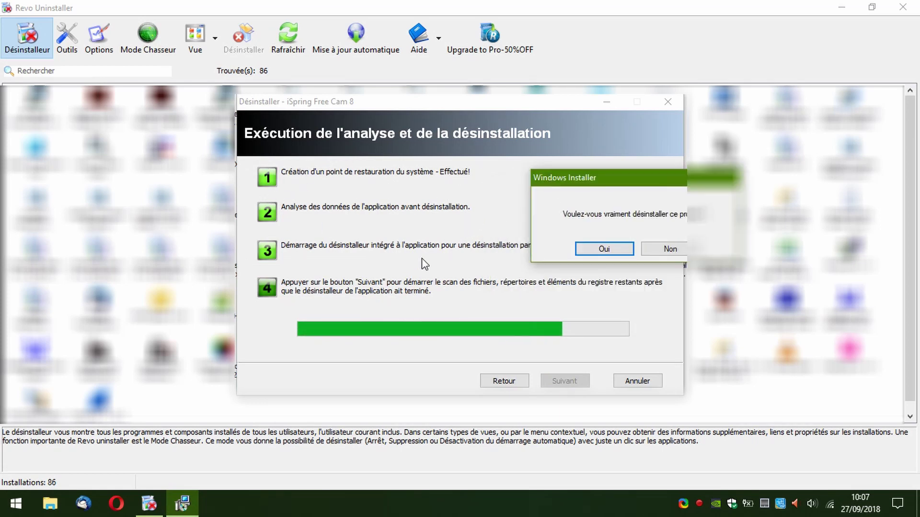
{"action": "left_click", "coordinate": [605, 249]}
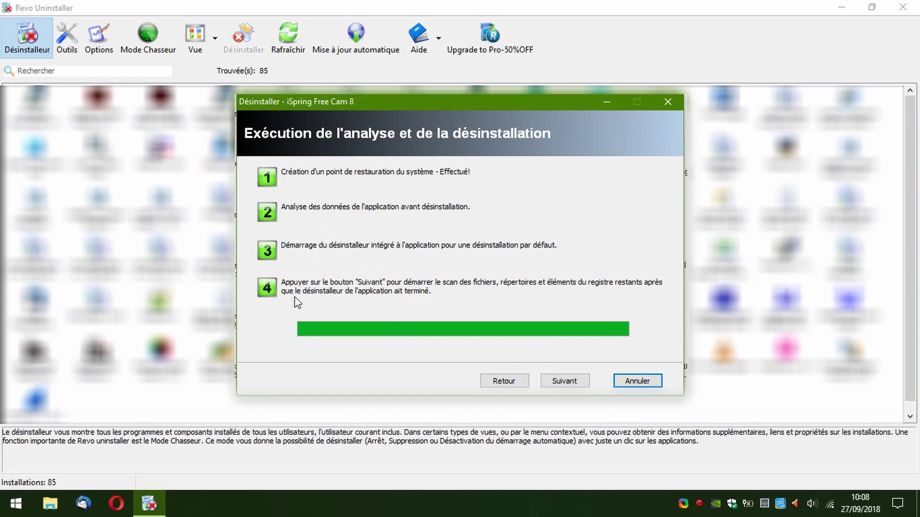
Scan for remnants of iSpring Free Cam 8 and delete all the leftover registry items.
{"action": "left_click", "coordinate": [566, 382]}
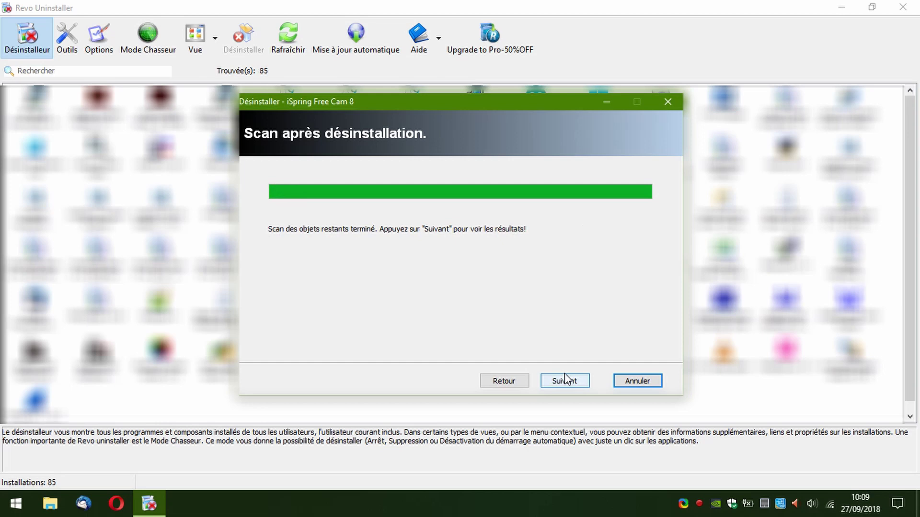
{"action": "left_click", "coordinate": [565, 379]}
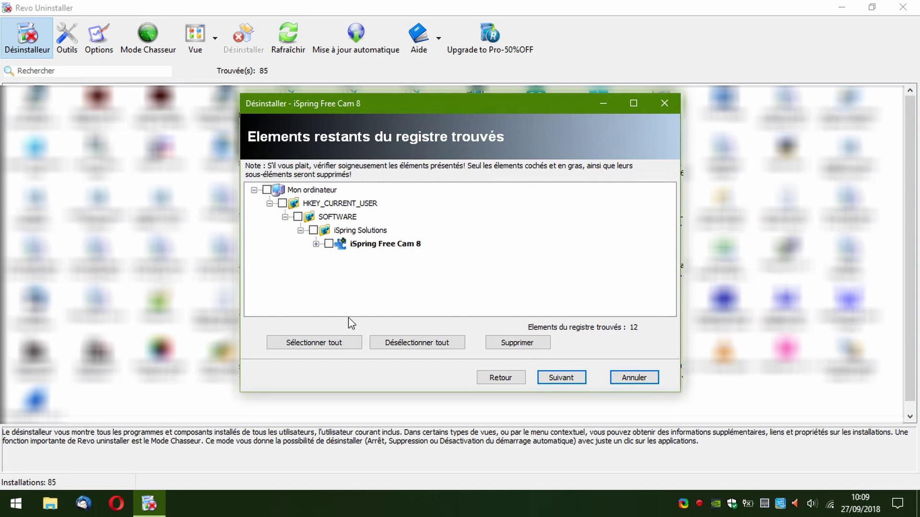
{"action": "left_click", "coordinate": [317, 345]}
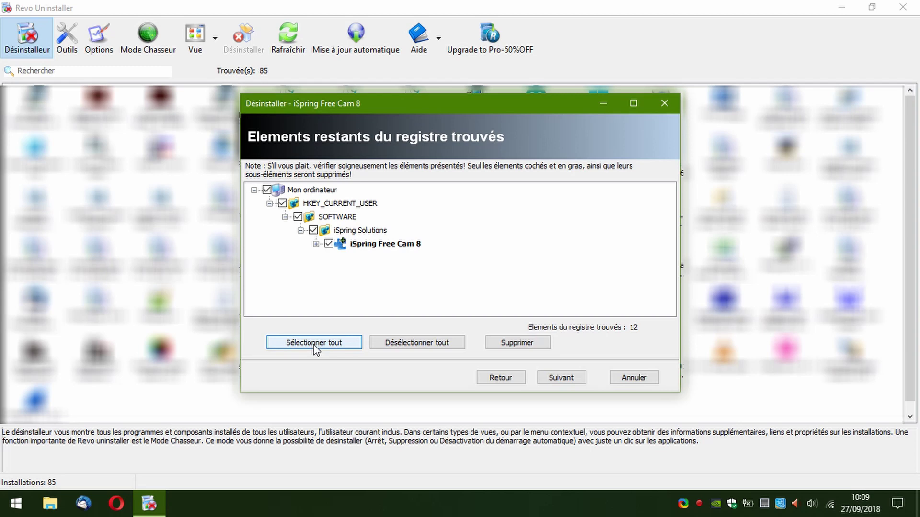
{"action": "left_click", "coordinate": [523, 346]}
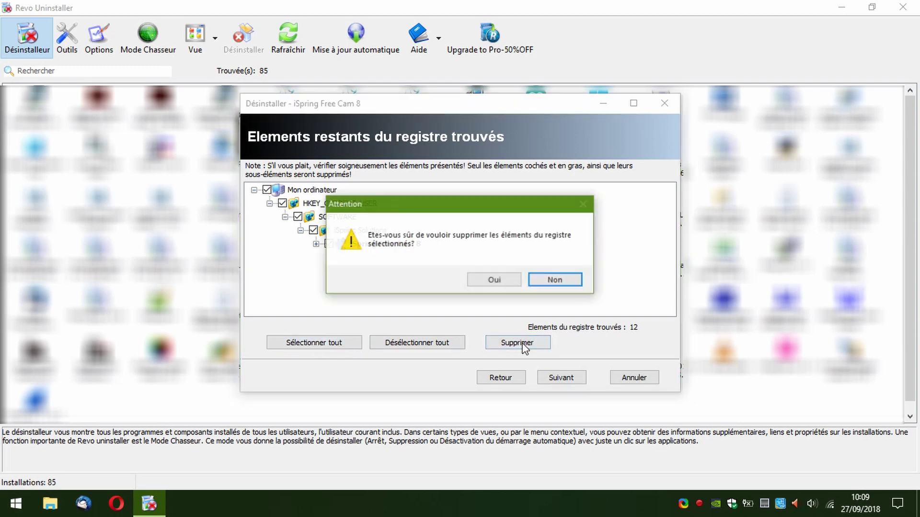
{"action": "left_click", "coordinate": [495, 282]}
Delete all leftover files and folders of iSpring Free Cam 8.
{"action": "left_click", "coordinate": [558, 378]}
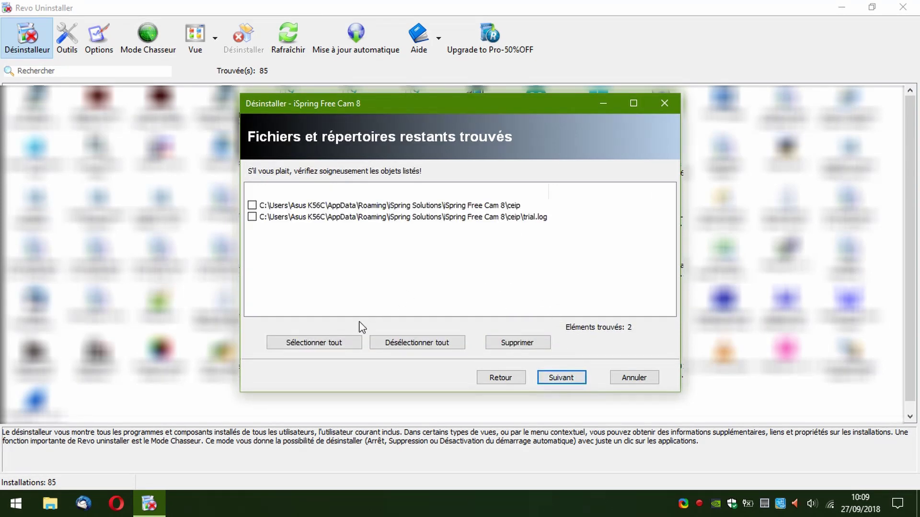
{"action": "left_click", "coordinate": [342, 346]}
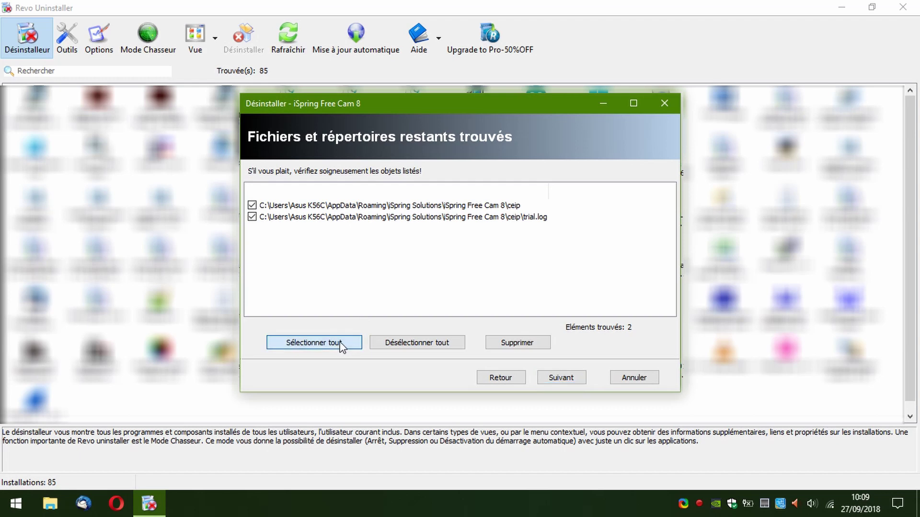
{"action": "left_click", "coordinate": [507, 344]}
{"action": "left_click", "coordinate": [499, 283]}
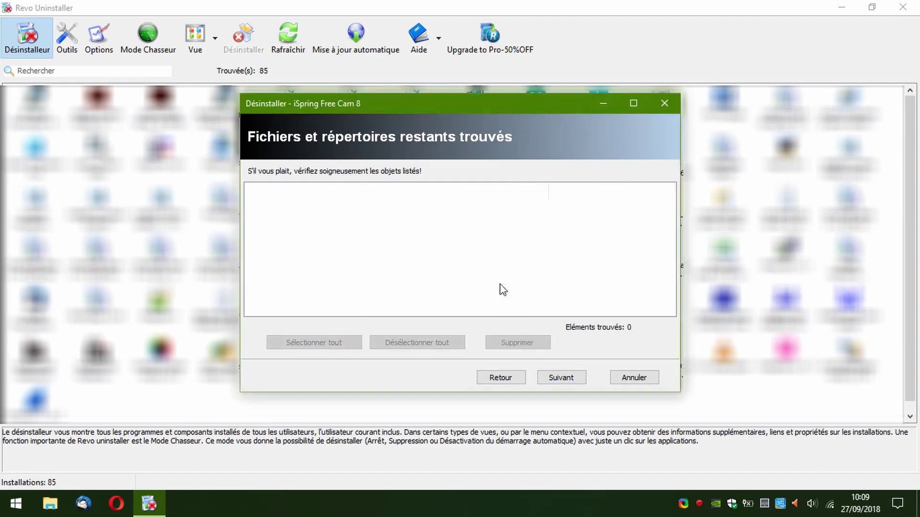
Finish the uninstall wizard and close Revo Uninstaller.
{"action": "left_click", "coordinate": [559, 377]}
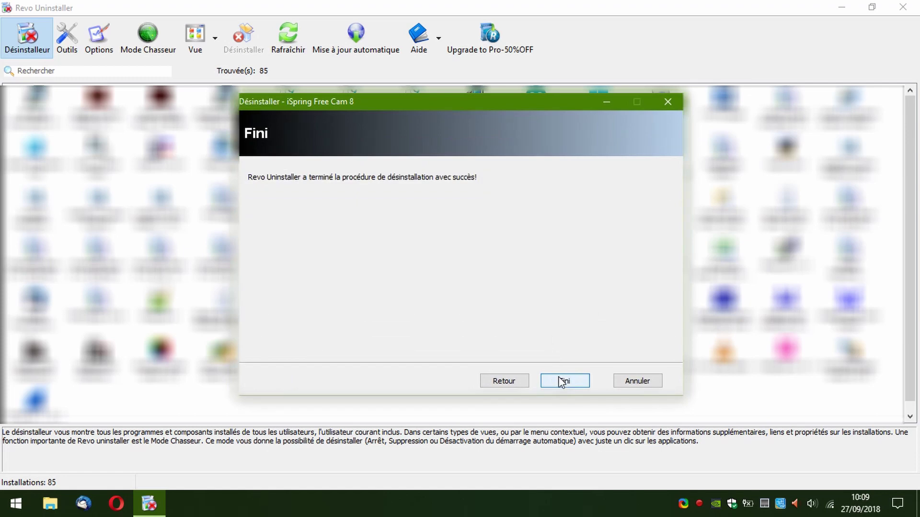
{"action": "left_click", "coordinate": [561, 382]}
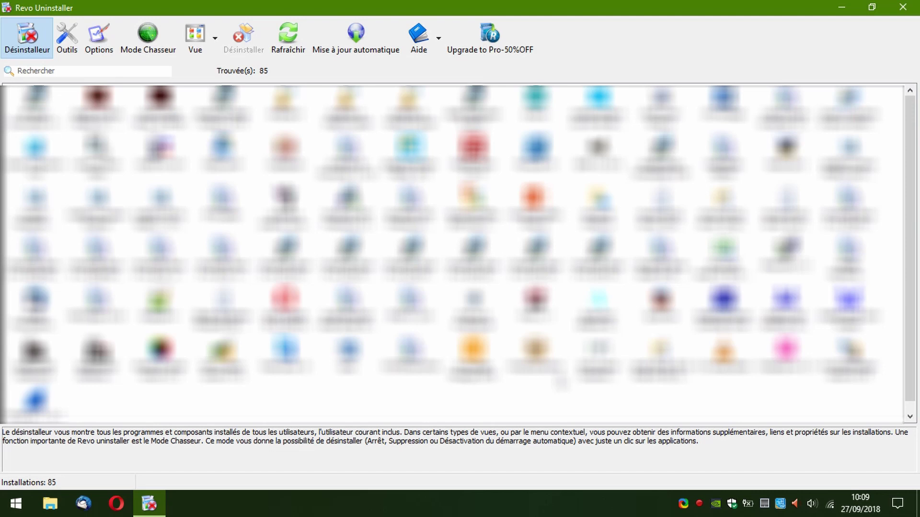
{"action": "left_click", "coordinate": [916, 10]}
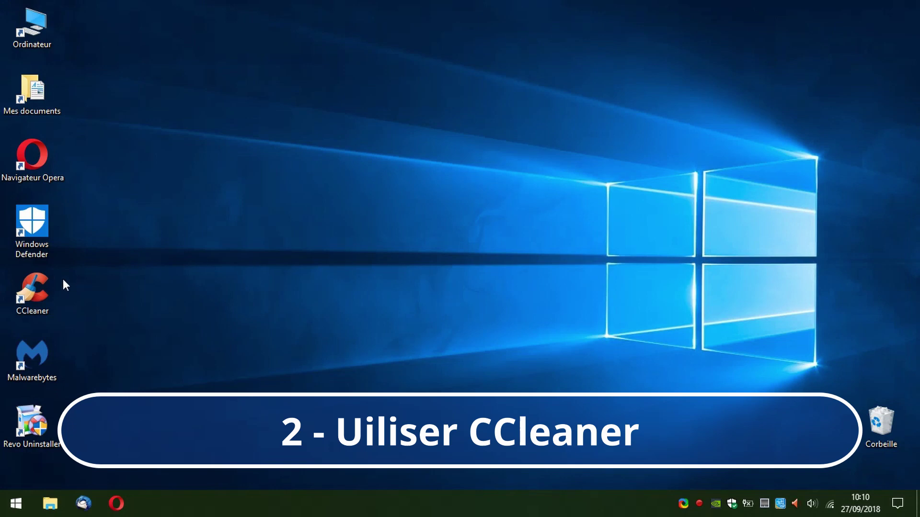
Open CCleaner and review the Windows items selected for cleaning.
{"action": "left_click", "coordinate": [39, 283]}
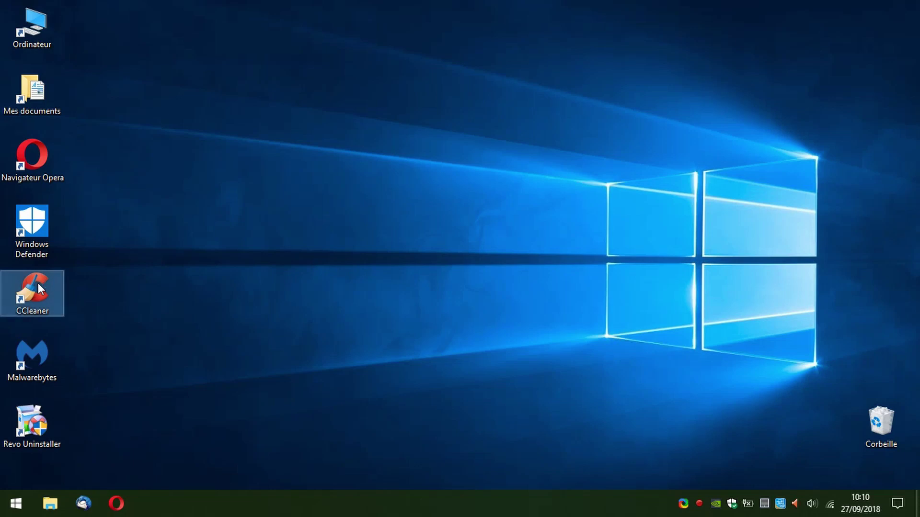
{"action": "double_click", "coordinate": [38, 283]}
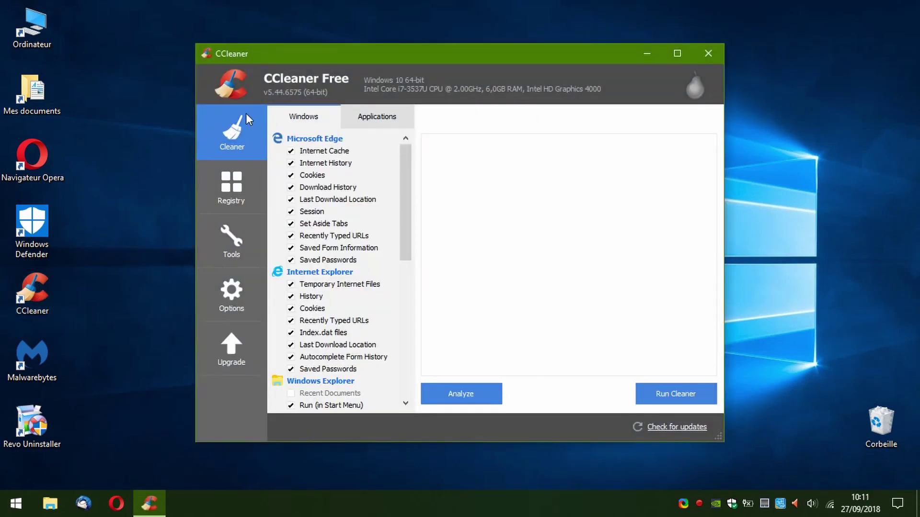
{"action": "scroll", "coordinate": [323, 150], "scroll_direction": "down", "scroll_amount": 10}
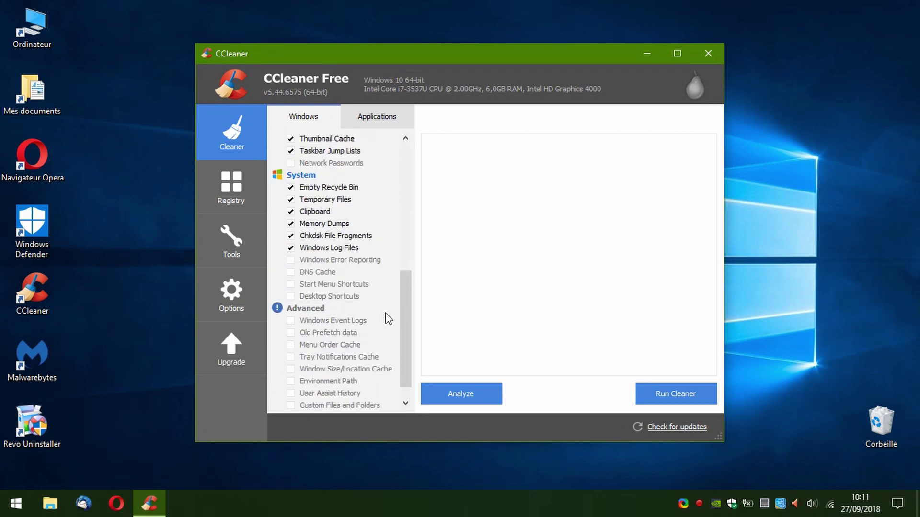
{"action": "left_click_drag", "start_coordinate": [406, 314], "coordinate": [367, 153]}
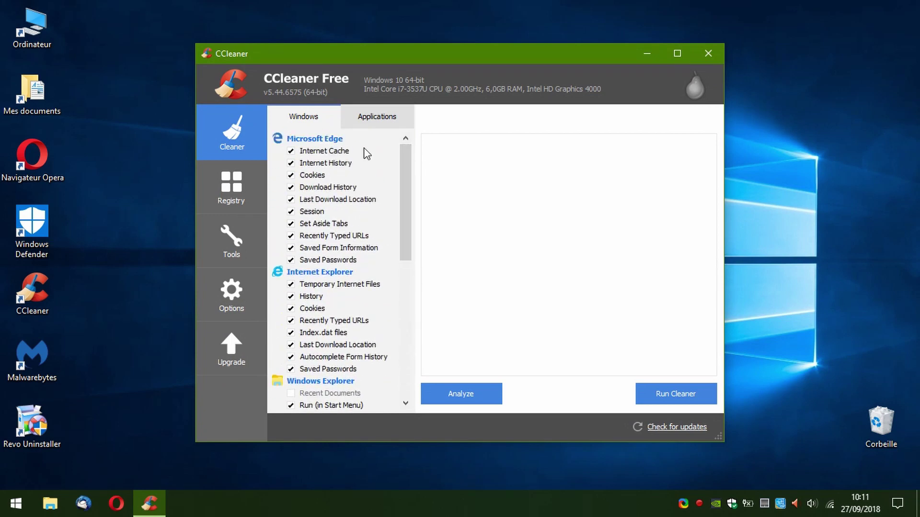
{"action": "scroll", "coordinate": [367, 153], "scroll_direction": "down", "scroll_amount": 4}
{"action": "scroll", "coordinate": [311, 172], "scroll_direction": "down", "scroll_amount": 3}
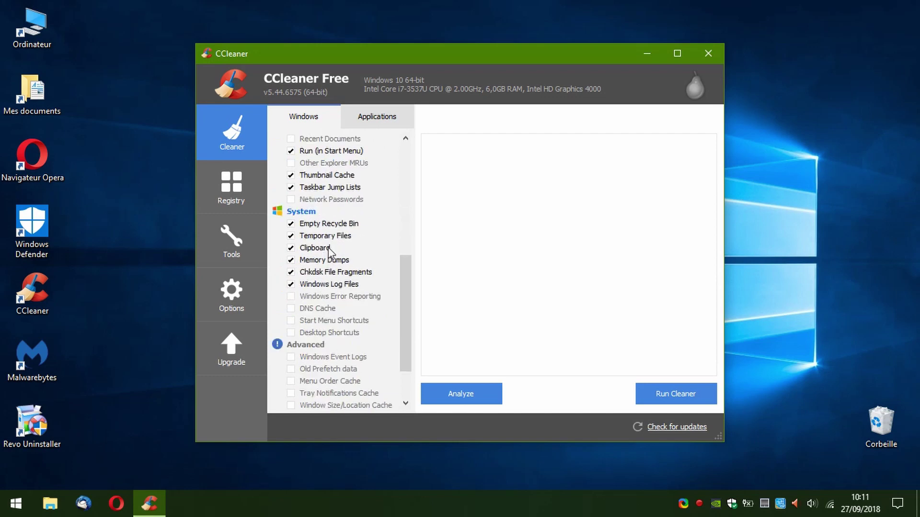
Exclude Opera's Internet History from the application cleaning items and include it again.
{"action": "left_click", "coordinate": [365, 123]}
{"action": "scroll", "coordinate": [349, 206], "scroll_direction": "down", "scroll_amount": 6}
{"action": "scroll", "coordinate": [352, 306], "scroll_direction": "up", "scroll_amount": 4}
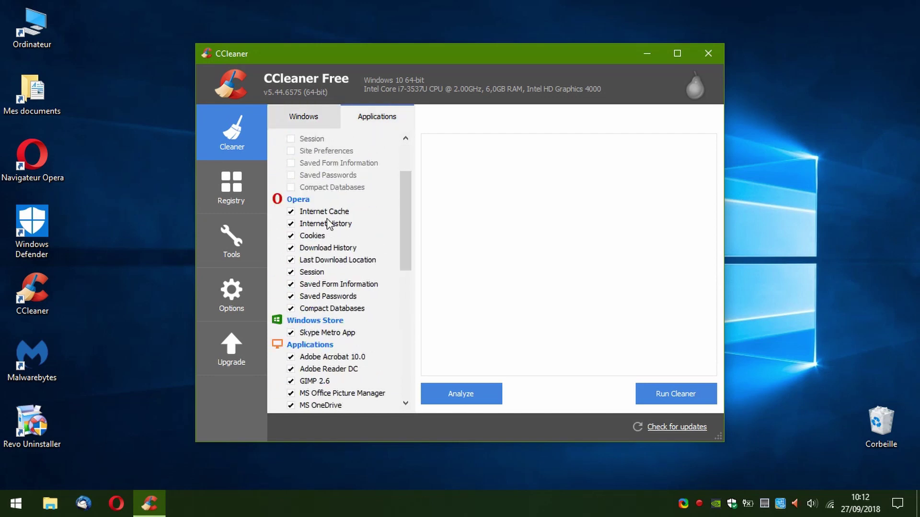
{"action": "left_click", "coordinate": [291, 224]}
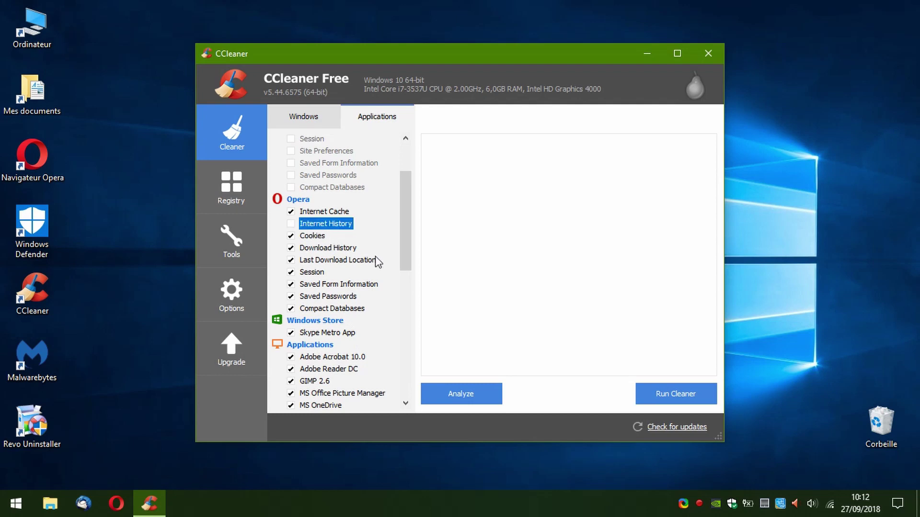
{"action": "left_click", "coordinate": [291, 224]}
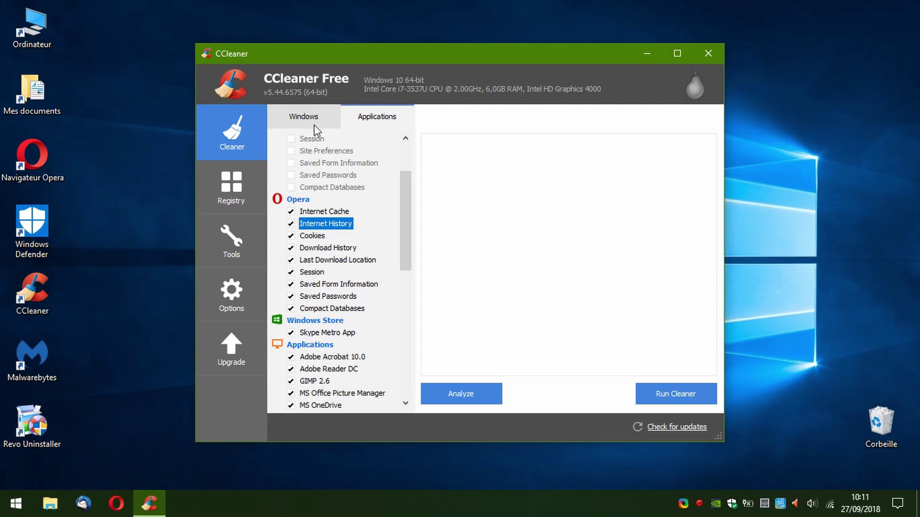
Analyze the selected Windows and application items, run the cleaner and confirm the file deletion.
{"action": "left_click", "coordinate": [314, 125]}
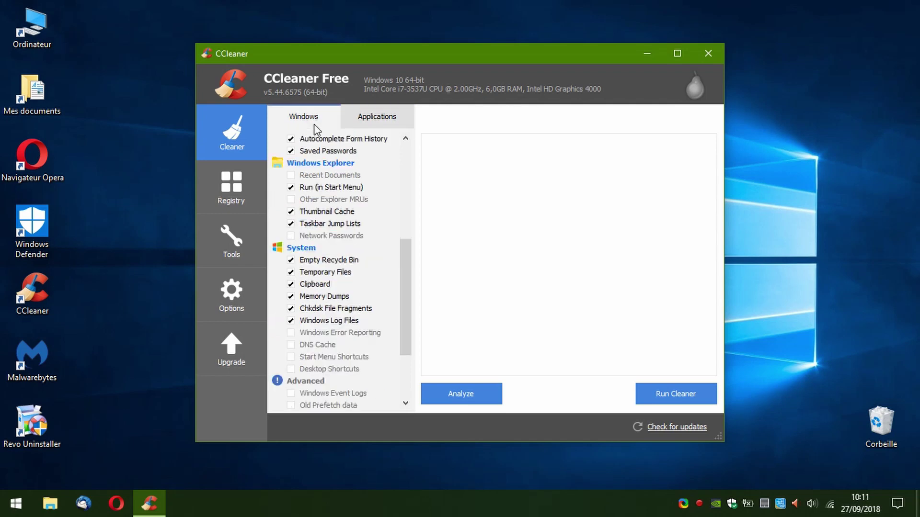
{"action": "left_click", "coordinate": [469, 395]}
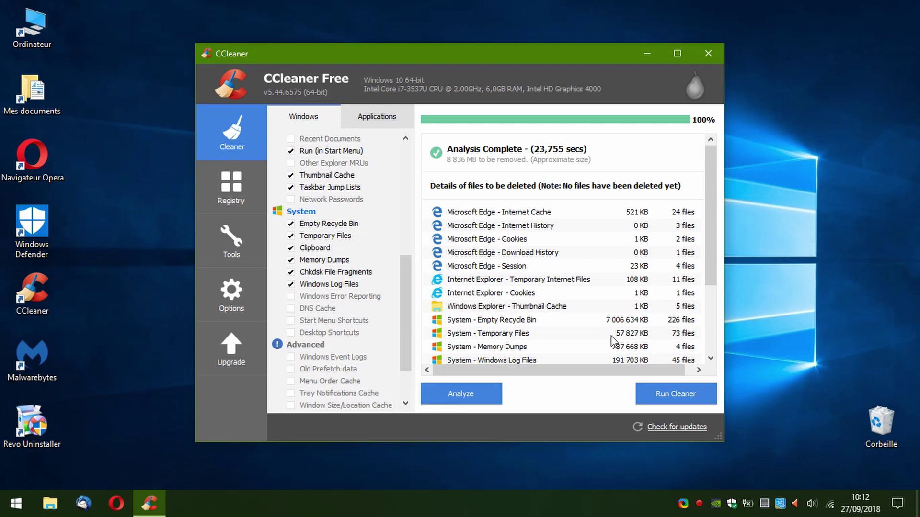
{"action": "left_click", "coordinate": [678, 397]}
{"action": "left_click", "coordinate": [565, 227]}
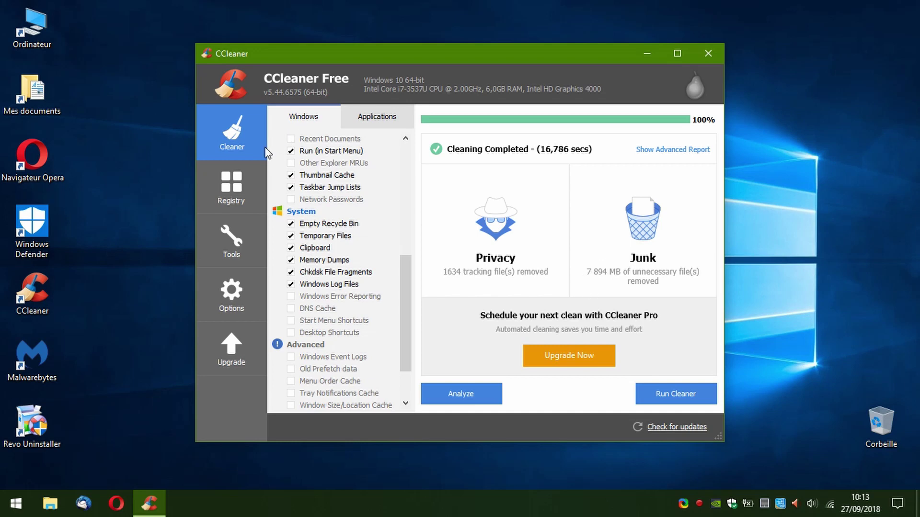
Scan the Windows registry for issues in all categories and fix all selected issues without backing up the registry.
{"action": "left_click", "coordinate": [235, 196]}
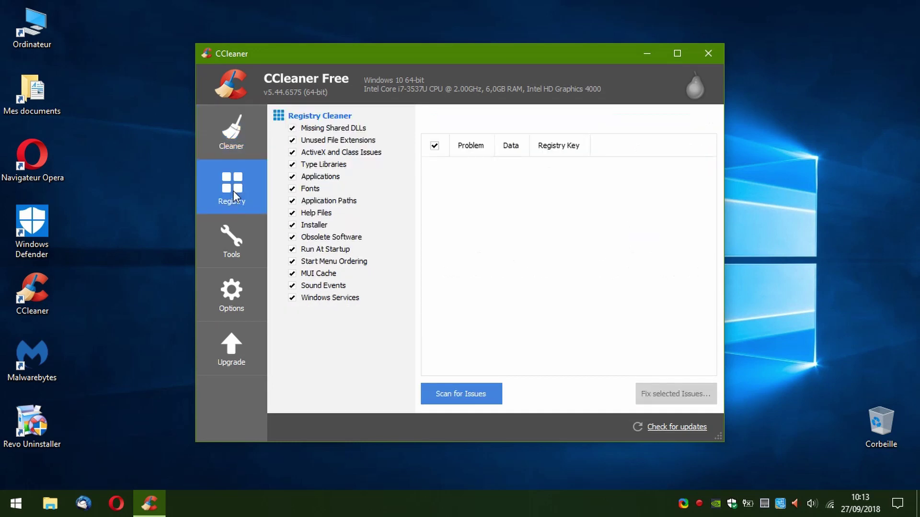
{"action": "left_click", "coordinate": [448, 393]}
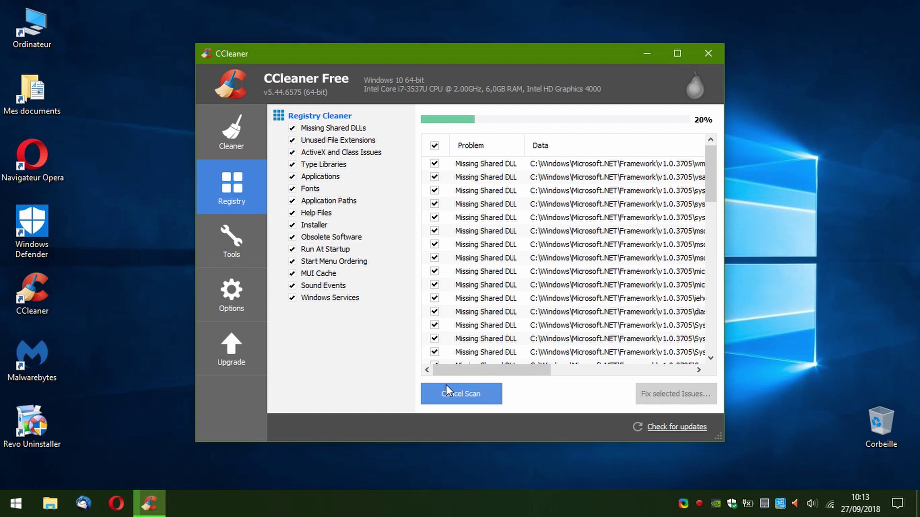
{"action": "left_click", "coordinate": [679, 395]}
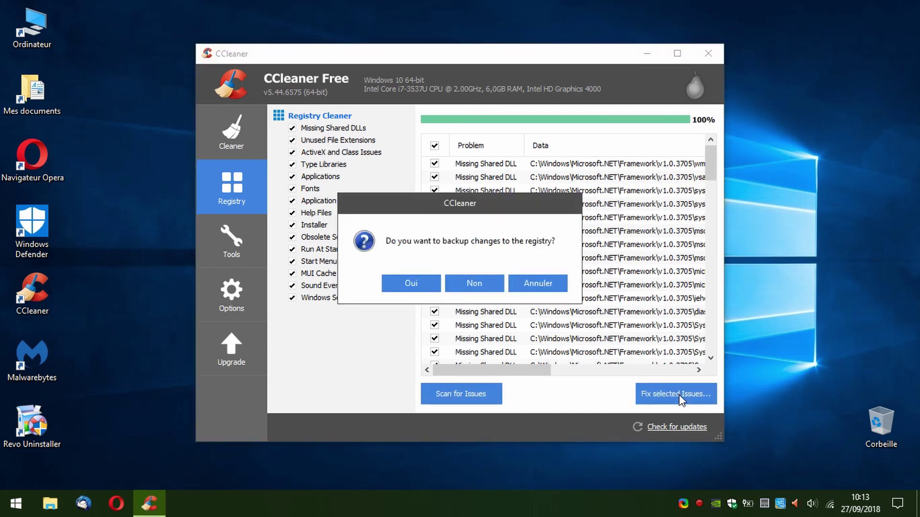
{"action": "left_click", "coordinate": [477, 285]}
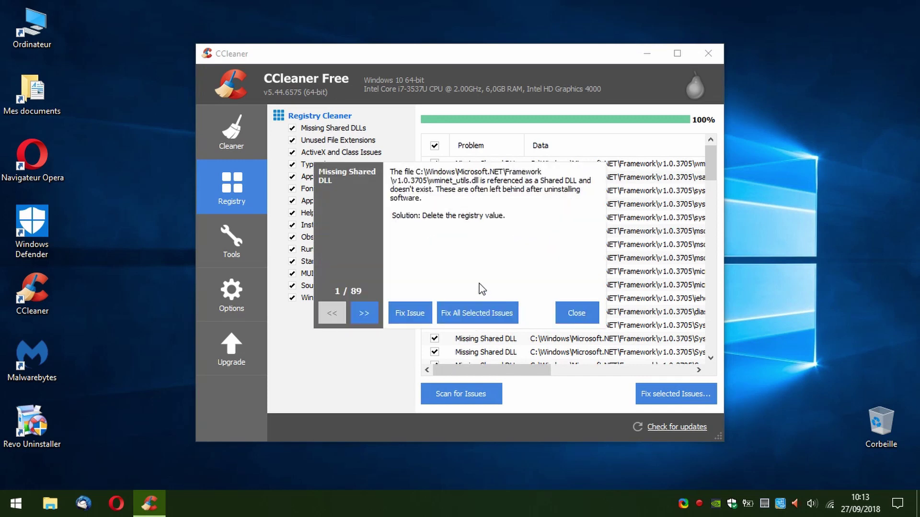
{"action": "left_click", "coordinate": [483, 317]}
{"action": "left_click", "coordinate": [573, 312]}
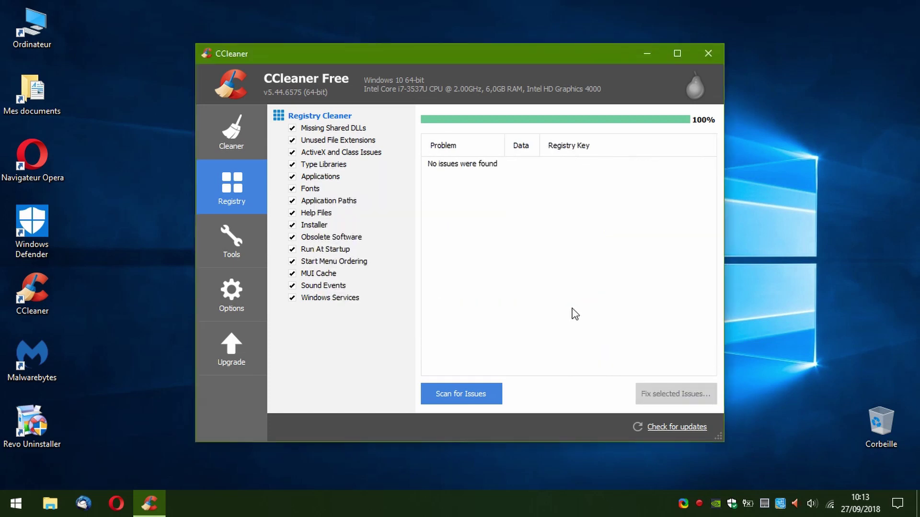
Rescan the registry, fix all remaining issues without a backup and scan once more.
{"action": "left_click", "coordinate": [460, 394]}
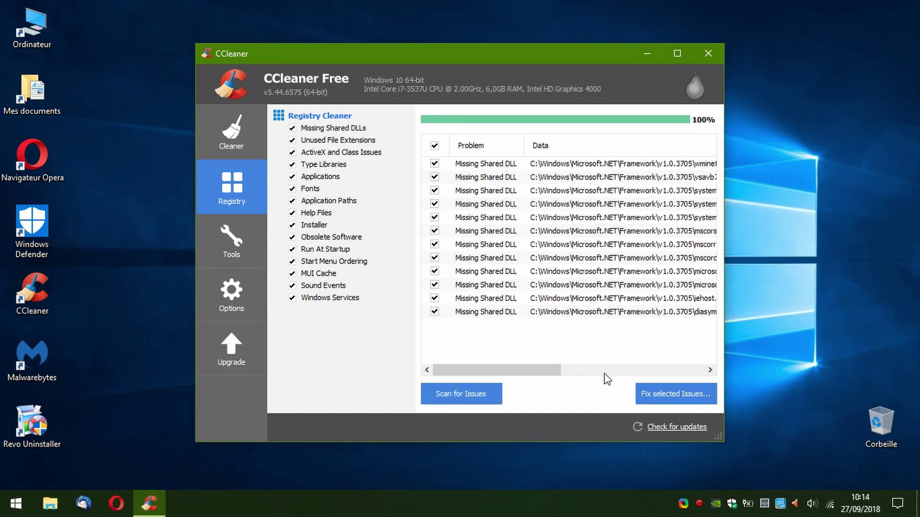
{"action": "left_click", "coordinate": [654, 392]}
{"action": "left_click", "coordinate": [475, 279]}
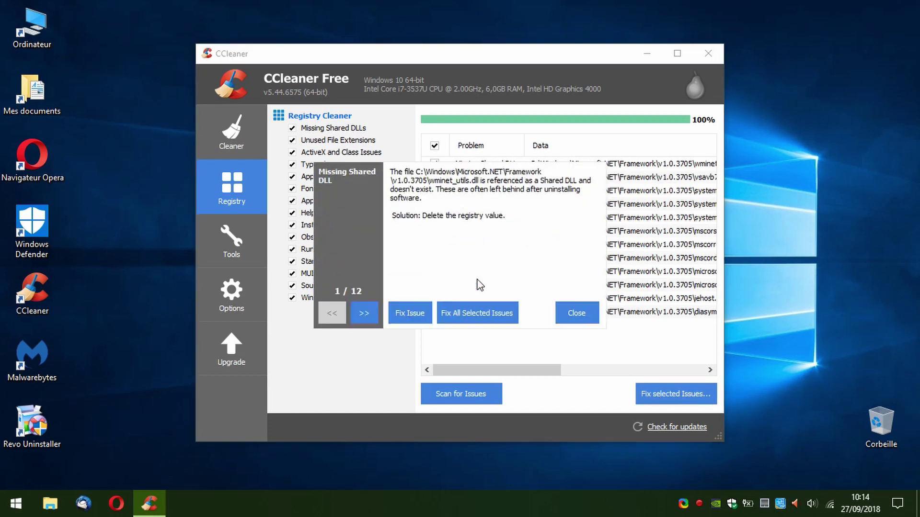
{"action": "left_click", "coordinate": [477, 316]}
{"action": "left_click", "coordinate": [574, 314]}
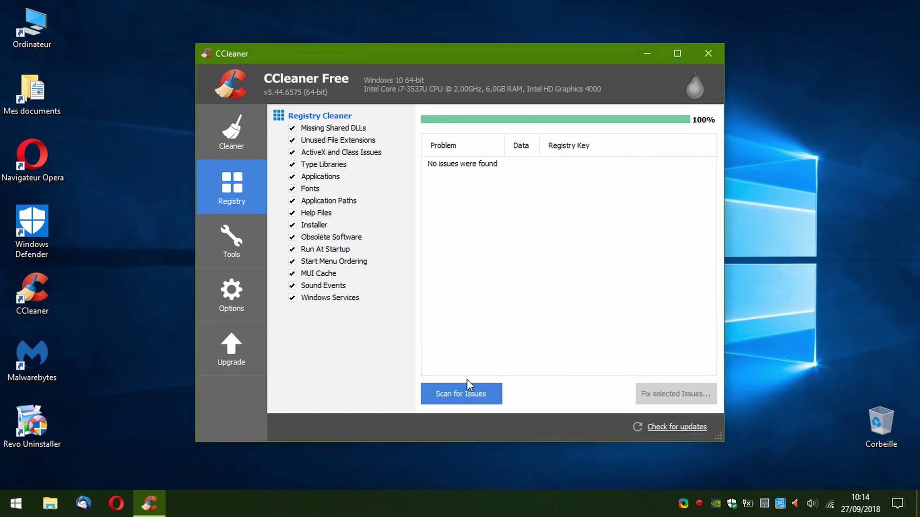
{"action": "left_click", "coordinate": [462, 391]}
Review the programs set to run at Windows startup, such as AgentAntidote32 and NIRegistrationWizard, and close CCleaner.
{"action": "left_click", "coordinate": [234, 244]}
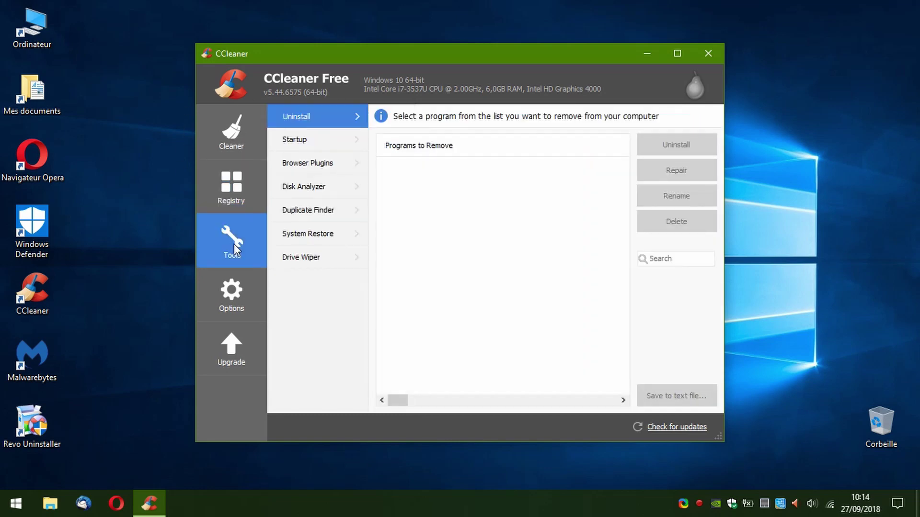
{"action": "left_click", "coordinate": [315, 142]}
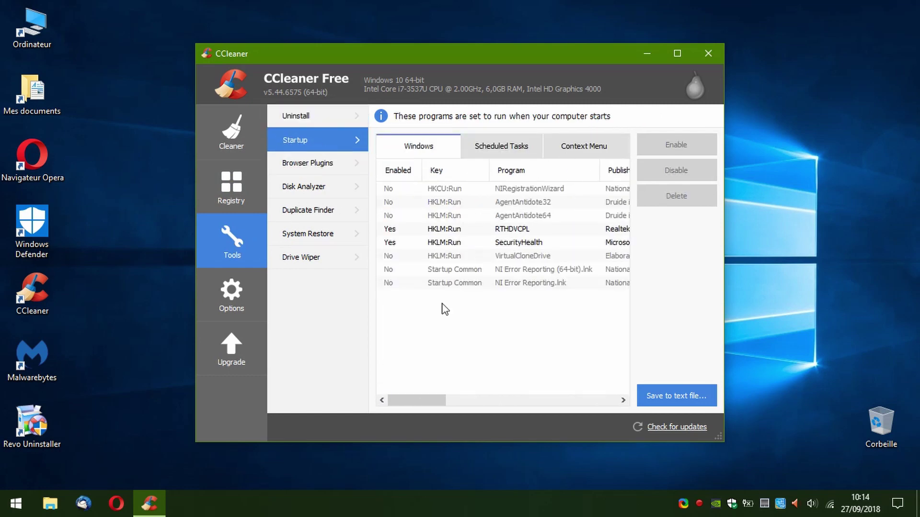
{"action": "mouse_move", "coordinate": [434, 400]}
{"action": "left_mouse_down"}
{"action": "mouse_move", "coordinate": [569, 401]}
{"action": "mouse_move", "coordinate": [433, 383]}
{"action": "left_mouse_up"}
{"action": "left_click", "coordinate": [480, 201]}
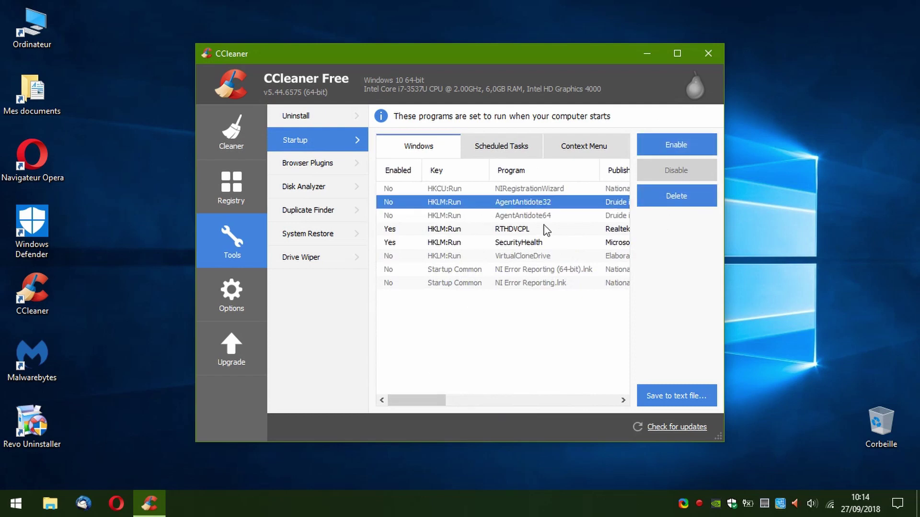
{"action": "left_click", "coordinate": [464, 229]}
{"action": "left_click_drag", "start_coordinate": [461, 242], "coordinate": [454, 286]}
{"action": "left_click", "coordinate": [455, 189]}
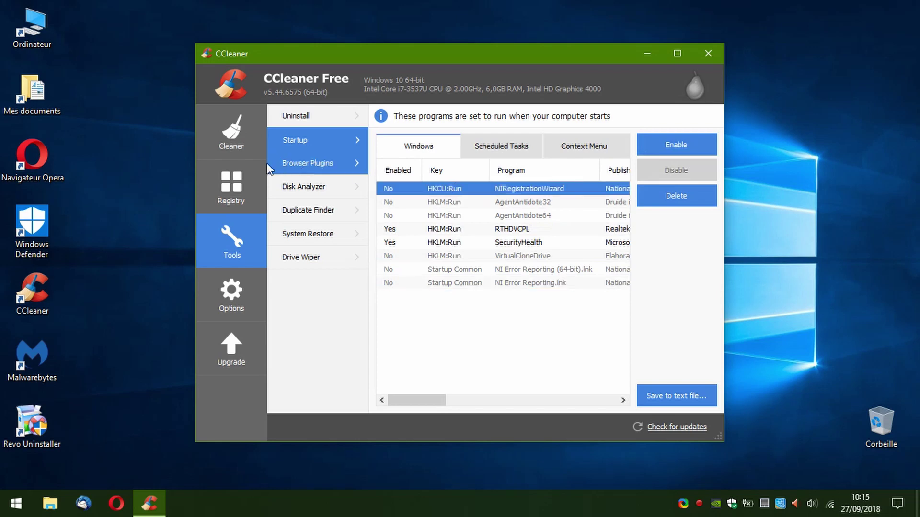
{"action": "left_click", "coordinate": [709, 54]}
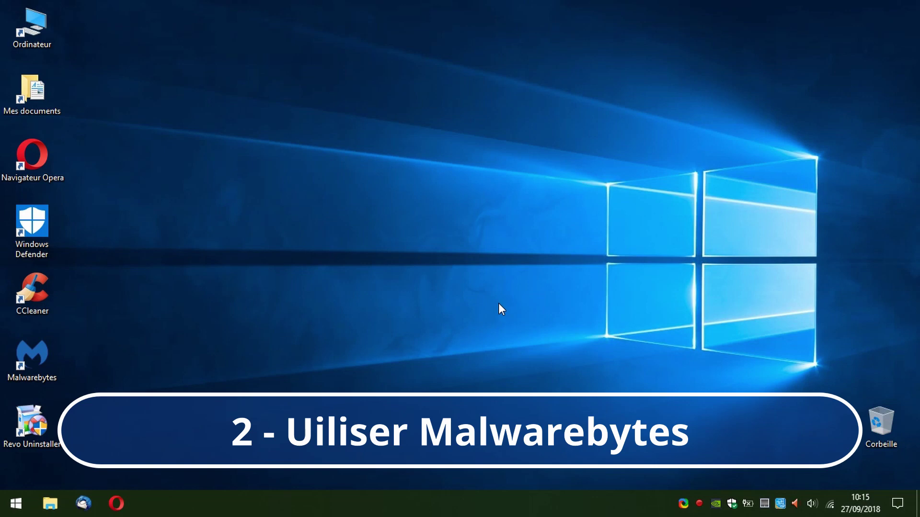
Open Malwarebytes and review its application, protection, scan scheduling and exclusion settings.
{"action": "double_click", "coordinate": [45, 348]}
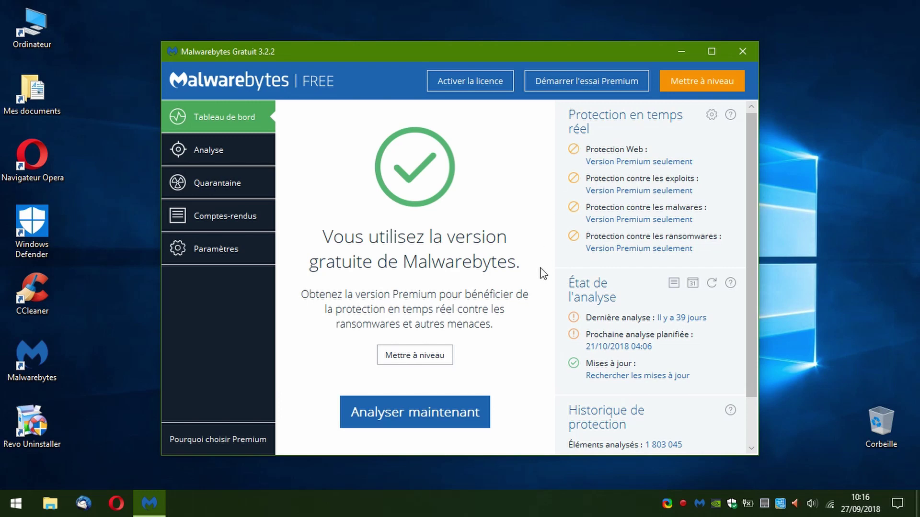
{"action": "left_click", "coordinate": [217, 246]}
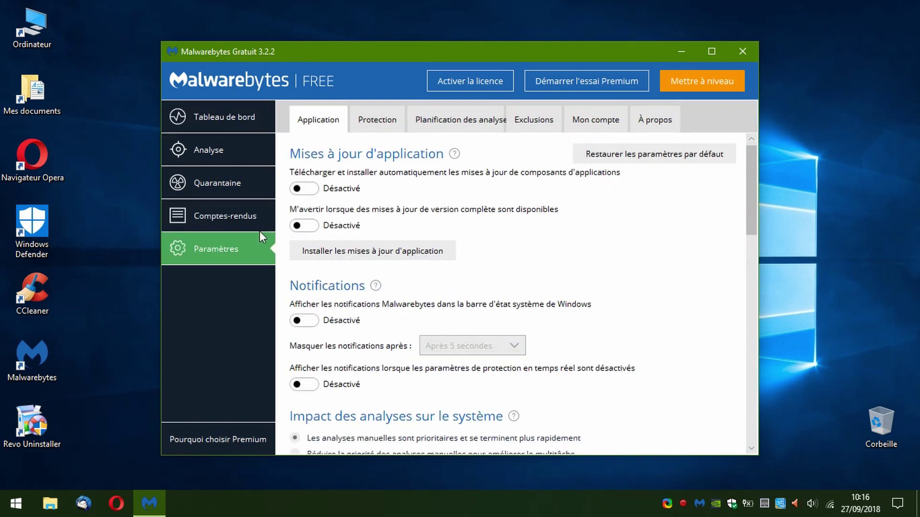
{"action": "left_click", "coordinate": [381, 120]}
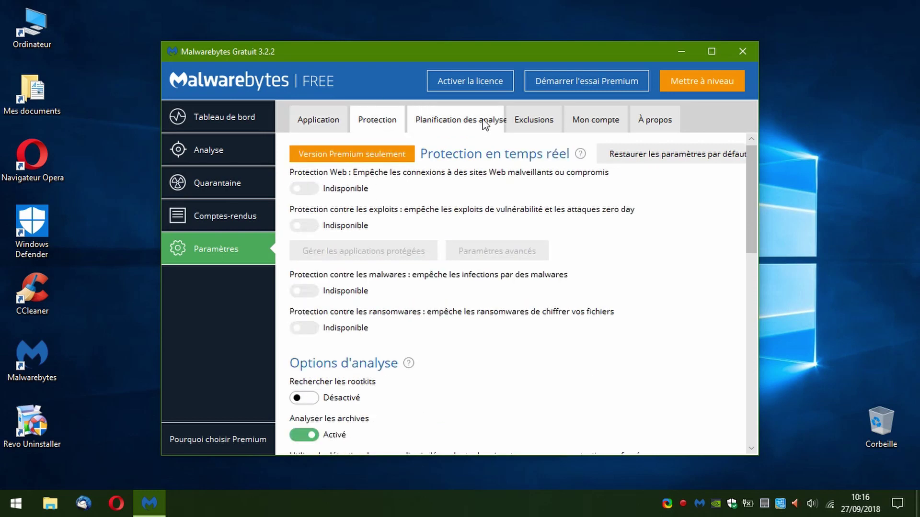
{"action": "left_click", "coordinate": [533, 120]}
{"action": "left_click", "coordinate": [450, 119]}
{"action": "left_click", "coordinate": [378, 121]}
{"action": "scroll", "coordinate": [308, 312], "scroll_direction": "down", "scroll_amount": 2}
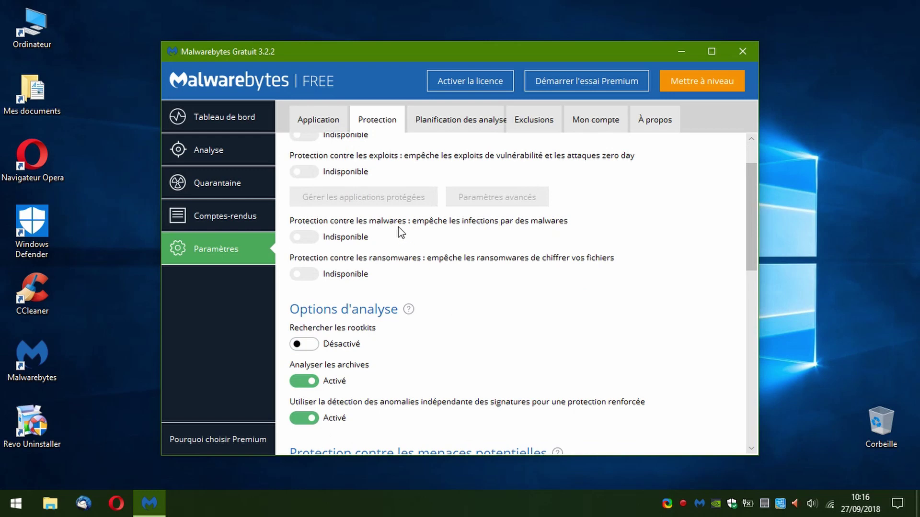
{"action": "scroll", "coordinate": [419, 316], "scroll_direction": "up", "scroll_amount": 2}
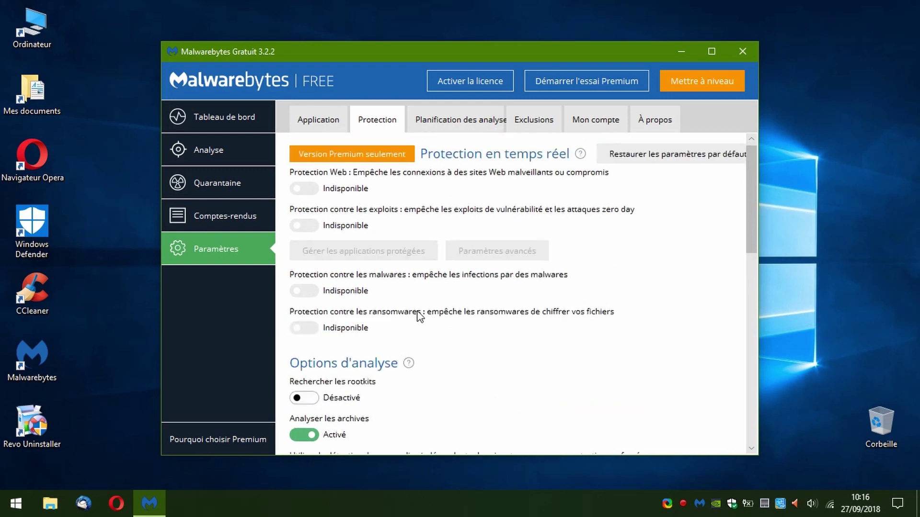
{"action": "left_click", "coordinate": [317, 127]}
{"action": "left_click", "coordinate": [457, 127]}
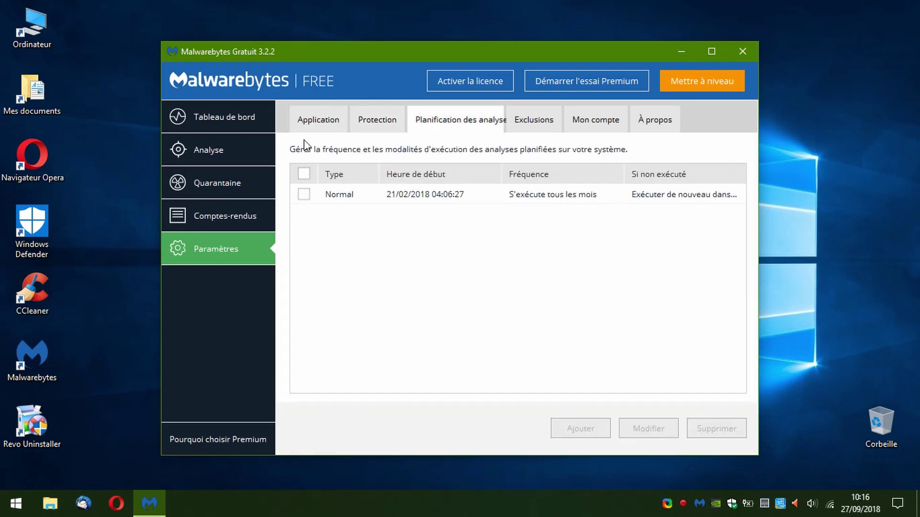
{"action": "left_click", "coordinate": [320, 126]}
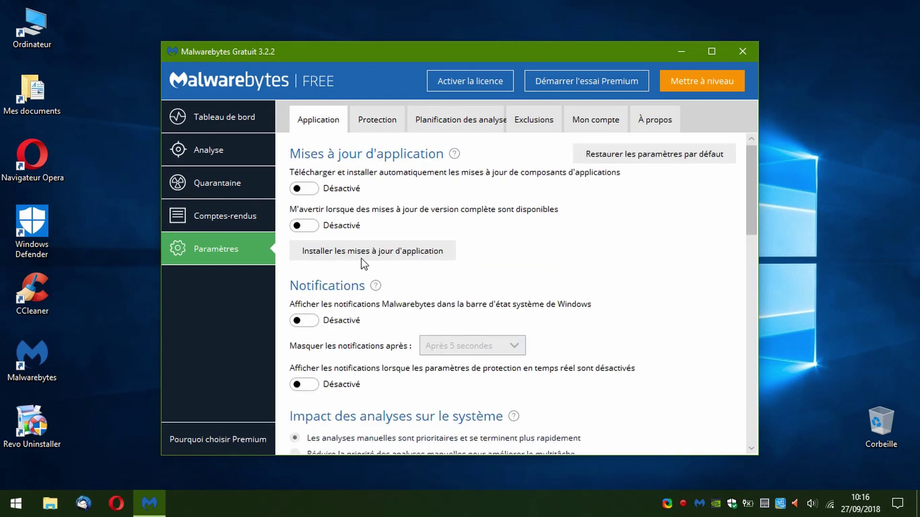
Run a malware scan from the Malwarebytes dashboard, check its results and close the program.
{"action": "left_click", "coordinate": [224, 117]}
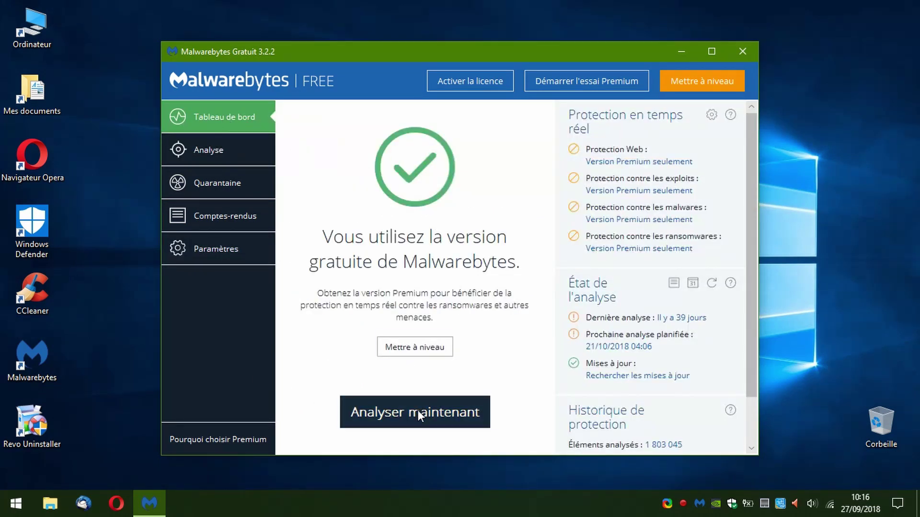
{"action": "left_click", "coordinate": [417, 412]}
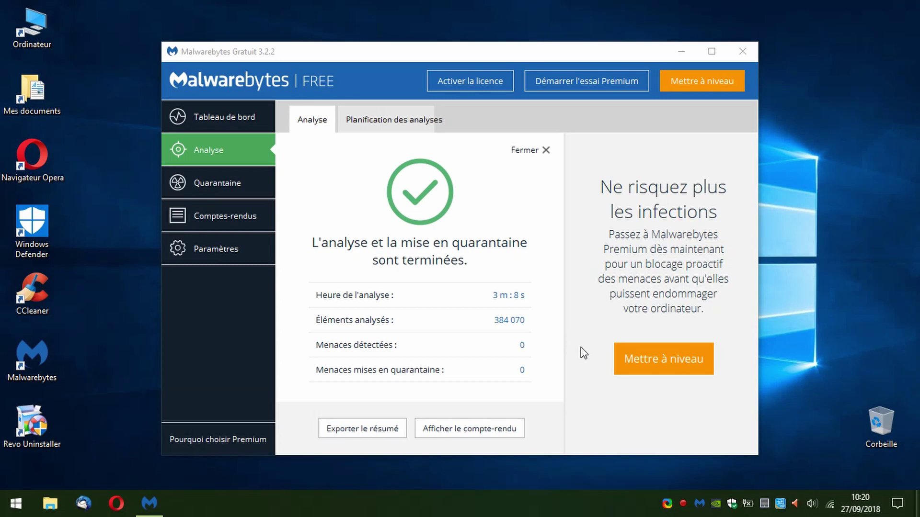
{"action": "left_click", "coordinate": [499, 299]}
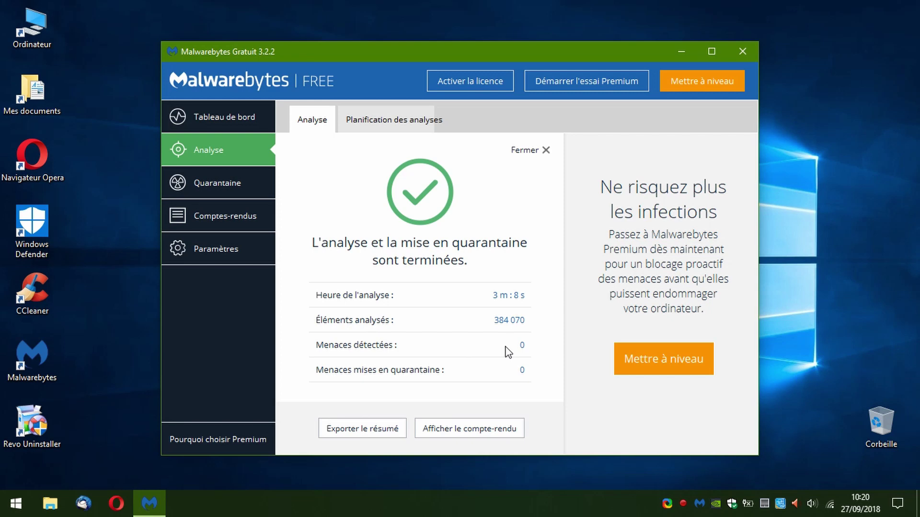
{"action": "left_click", "coordinate": [746, 47]}
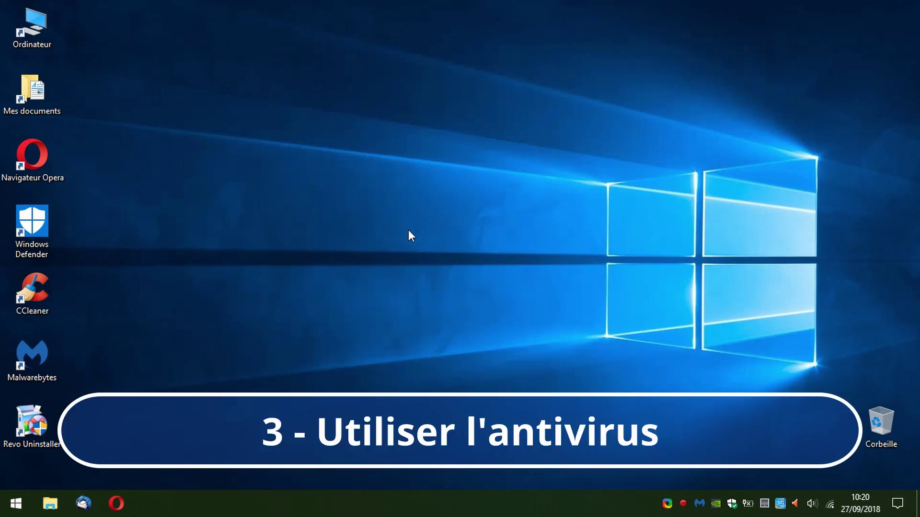
Open Windows Defender, run a quick scan under virus and threat protection and close the security center.
{"action": "double_click", "coordinate": [39, 221]}
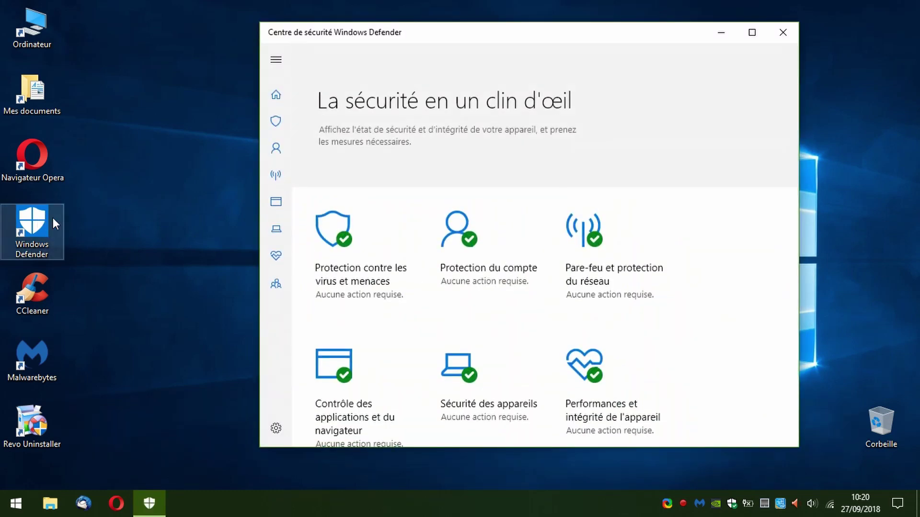
{"action": "scroll", "coordinate": [367, 205], "scroll_direction": "down", "scroll_amount": 2}
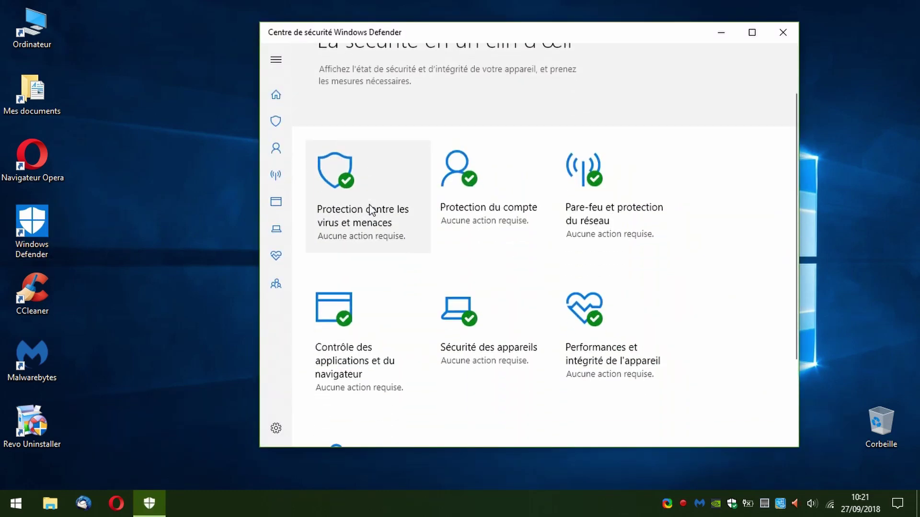
{"action": "left_click", "coordinate": [353, 213]}
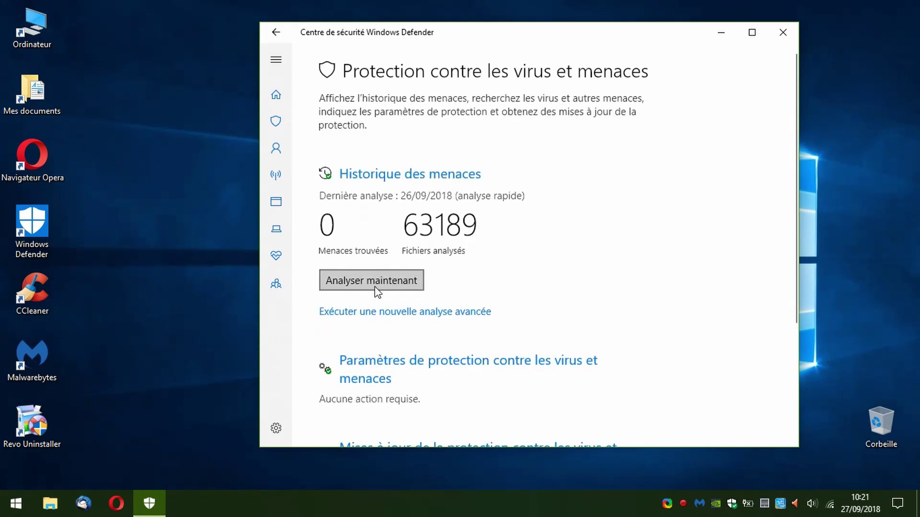
{"action": "left_click", "coordinate": [374, 285]}
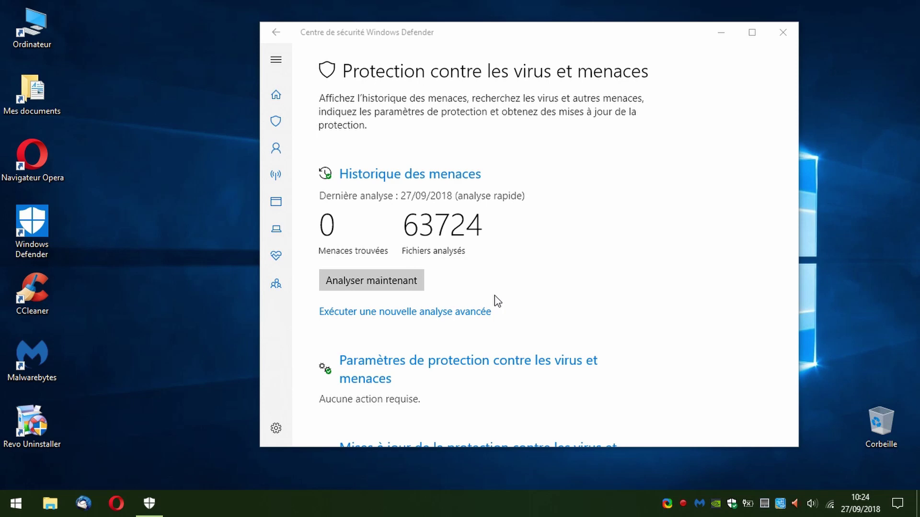
{"action": "left_click", "coordinate": [783, 32]}
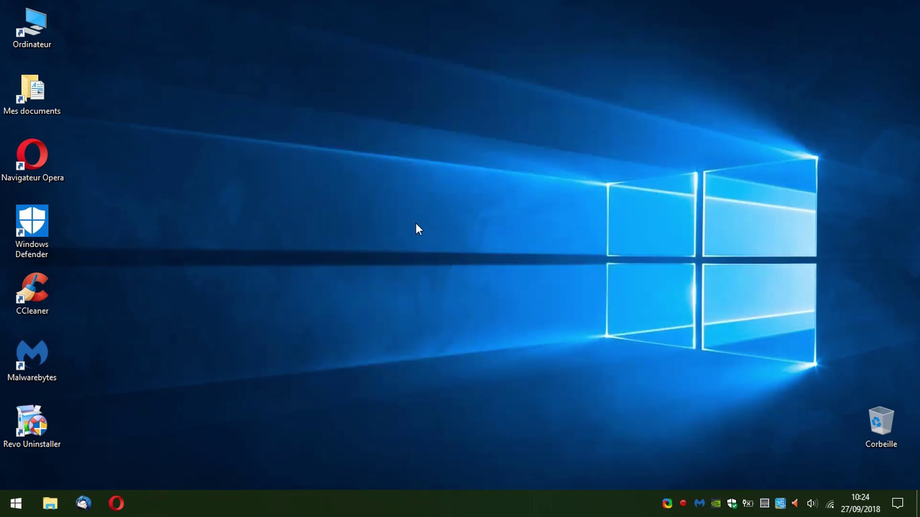